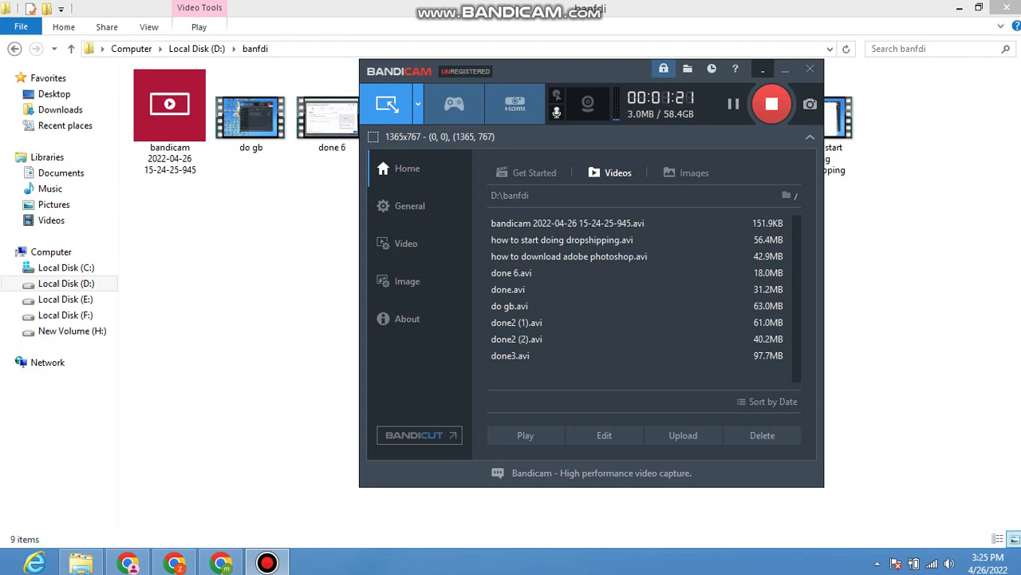
- Switch to the Chrome browser window and run a Google search for "domain"
click(221, 562)
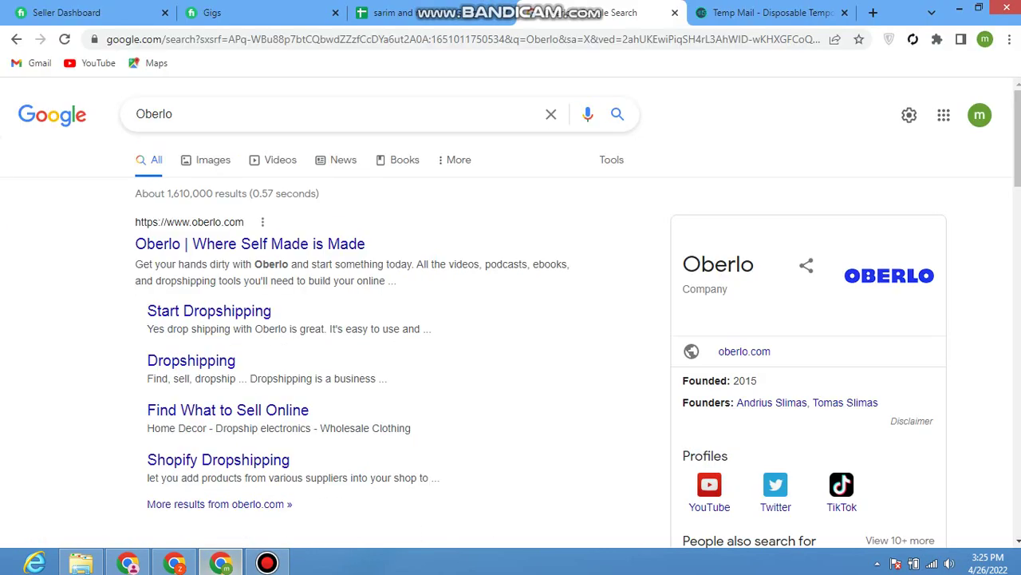
key(ctrl+l)
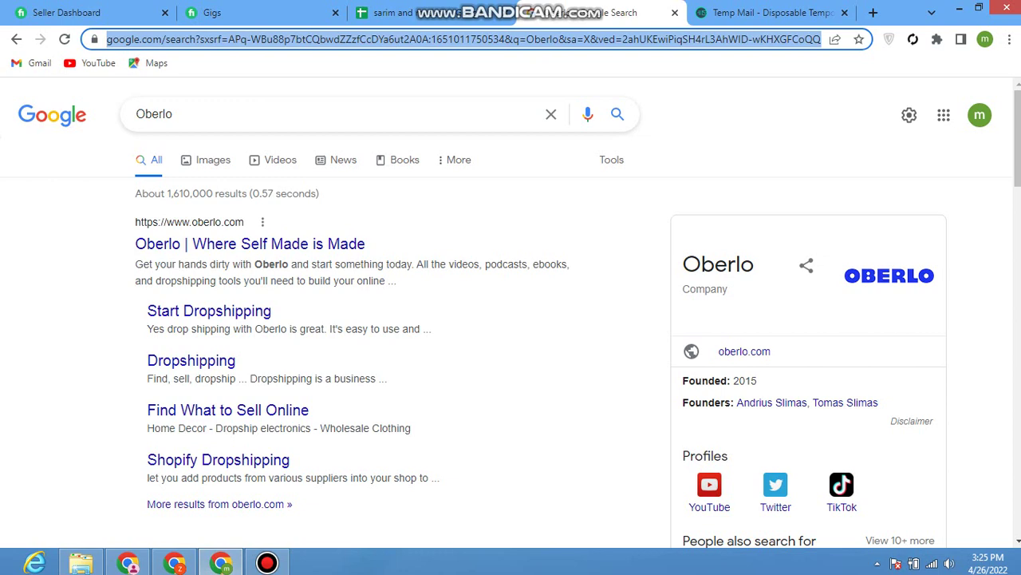
text(doma)
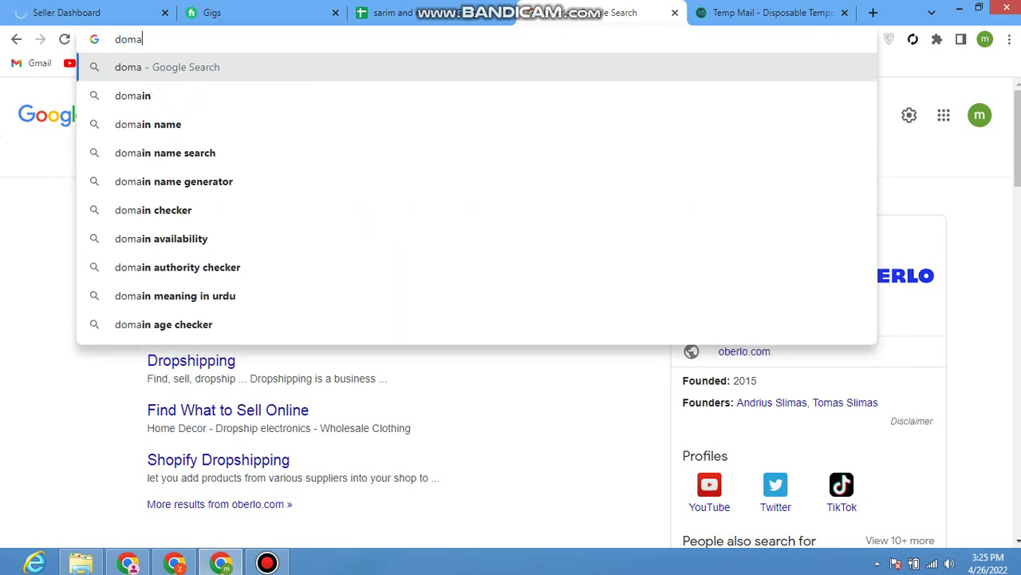
text(in)
key(Return)
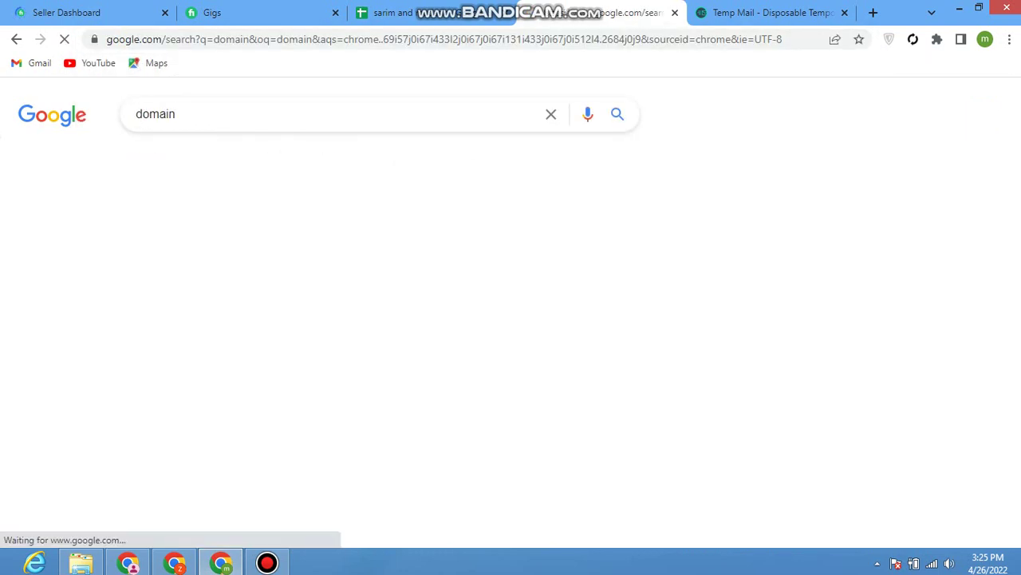
- Look through the domain search results and open GoDaddy's "Buy Now For Only Rs760" domain offer
scroll(359, 320, down, 1)
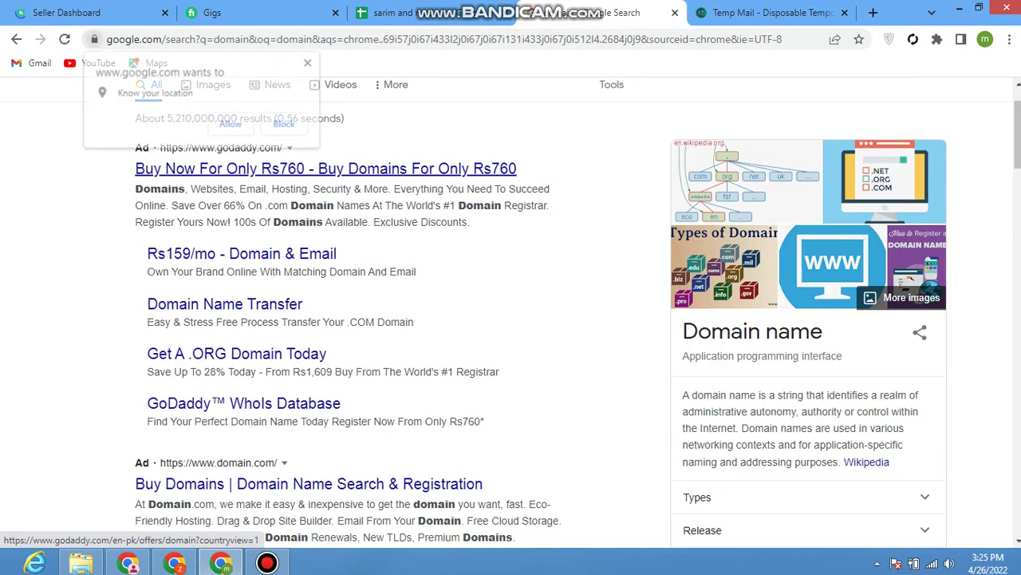
scroll(511, 319, up, 1)
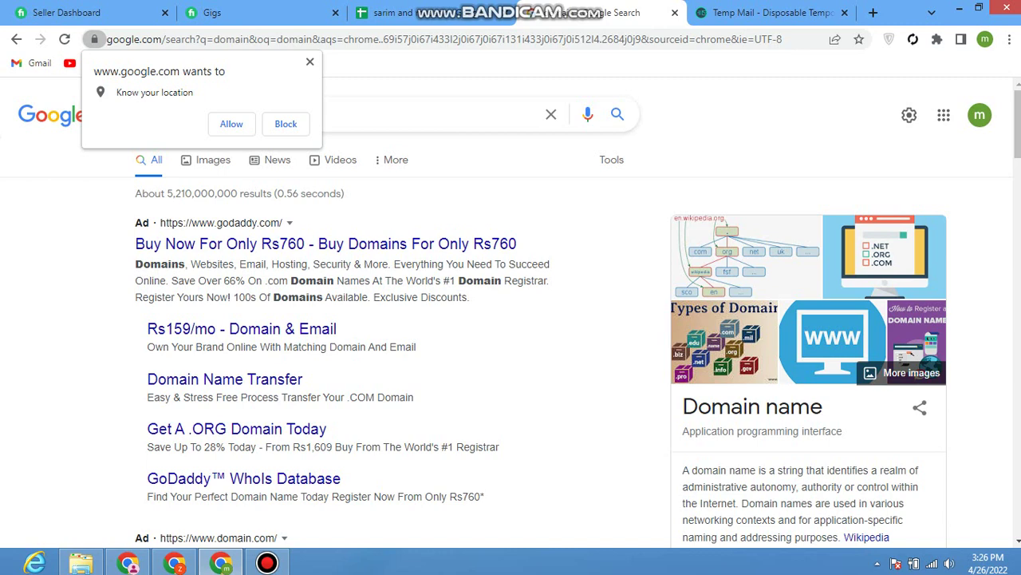
scroll(511, 319, down, 3)
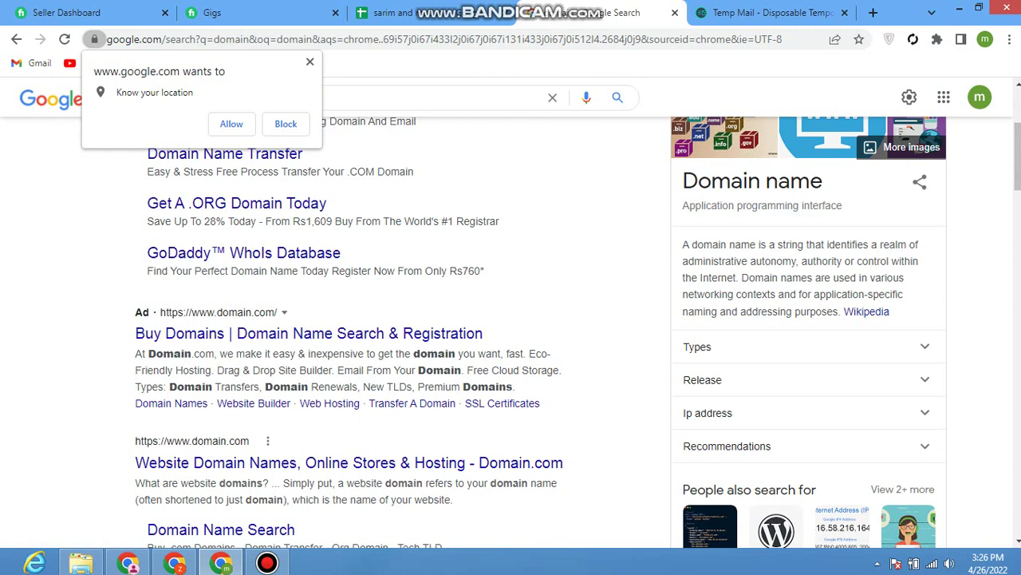
scroll(511, 319, down, 2)
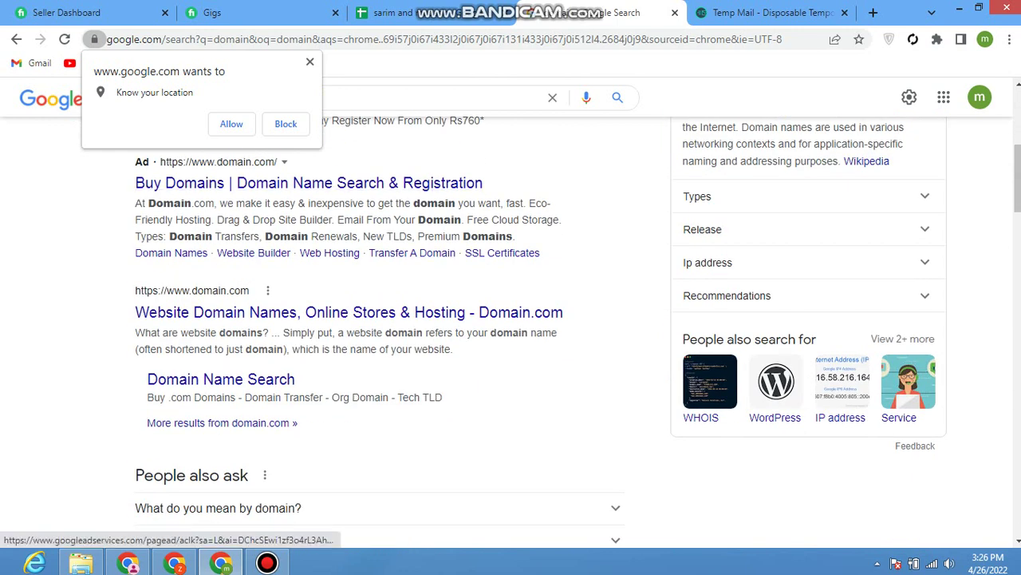
scroll(380, 319, down, 9)
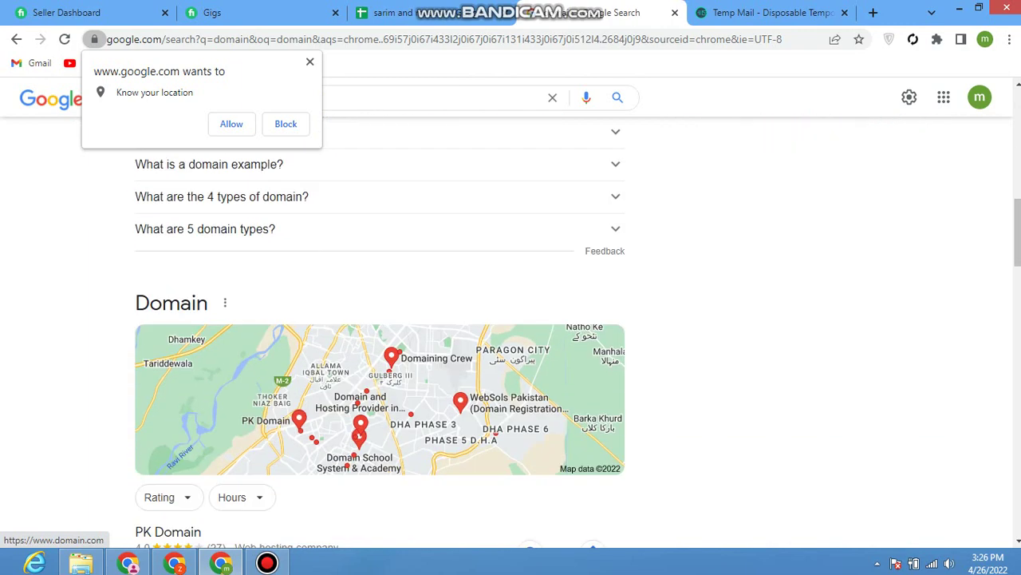
scroll(380, 319, up, 10)
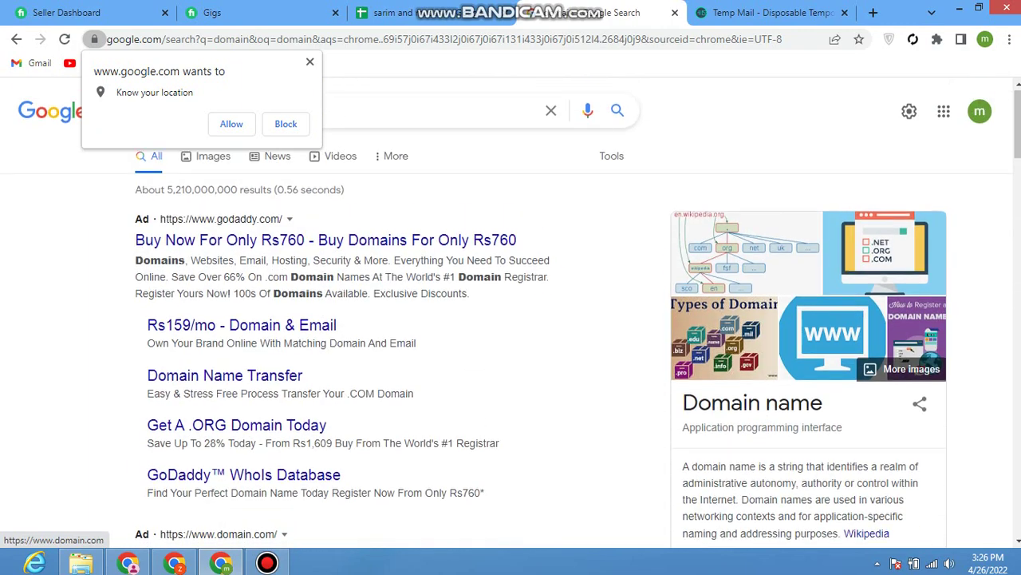
click(326, 243)
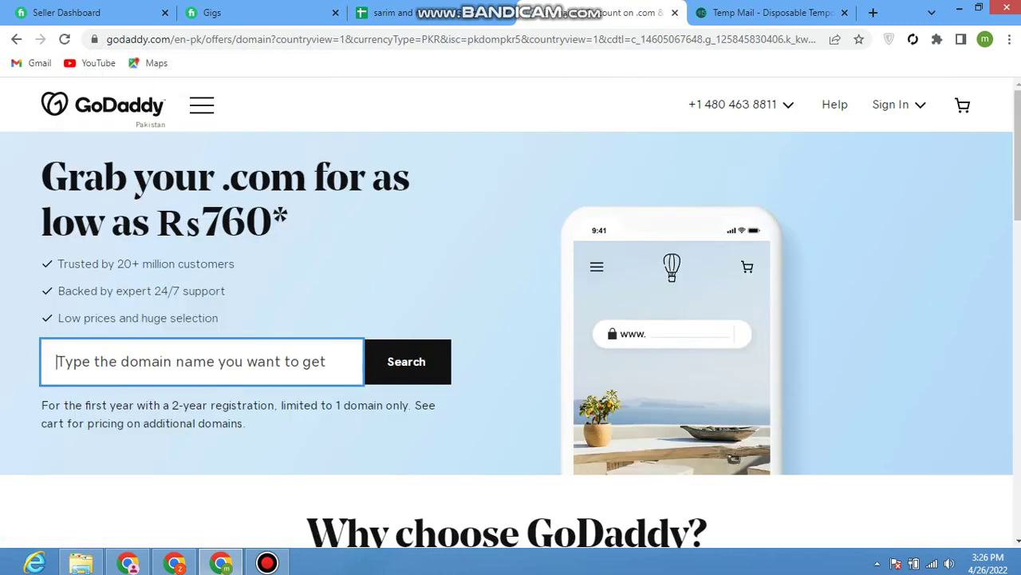
- Search GoDaddy for the availability of the domain sarim.com
text(sarim)
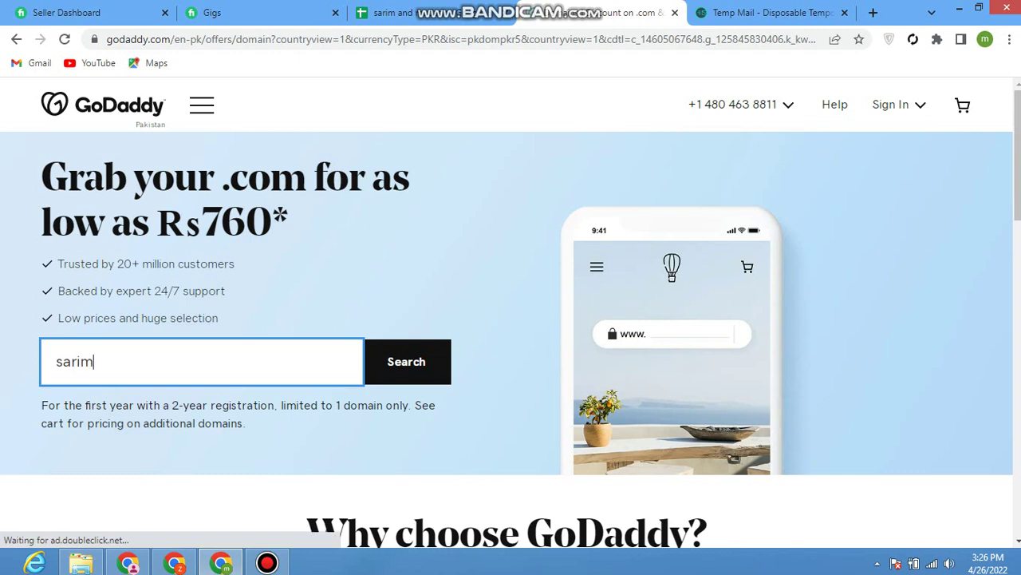
text(.c)
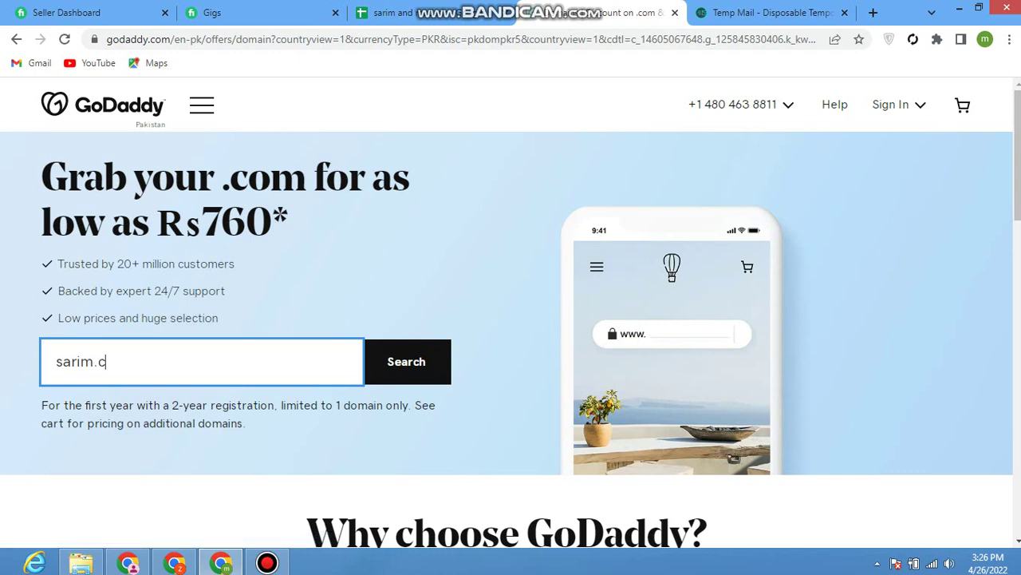
text(om)
key(Return)
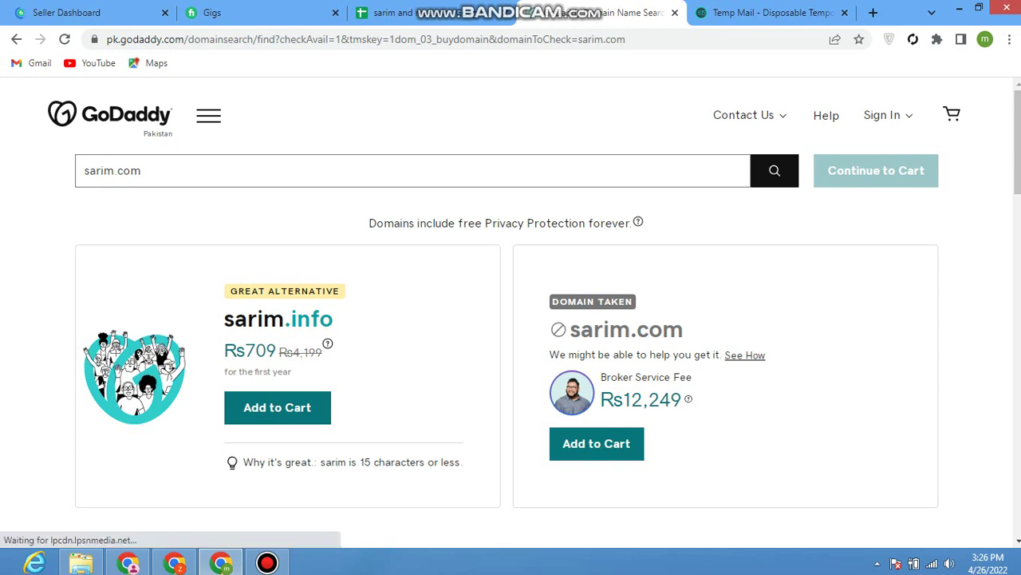
- Add the alternative domain sarim.info to the cart and set its registration period to 1 Year
scroll(510, 311, down, 1)
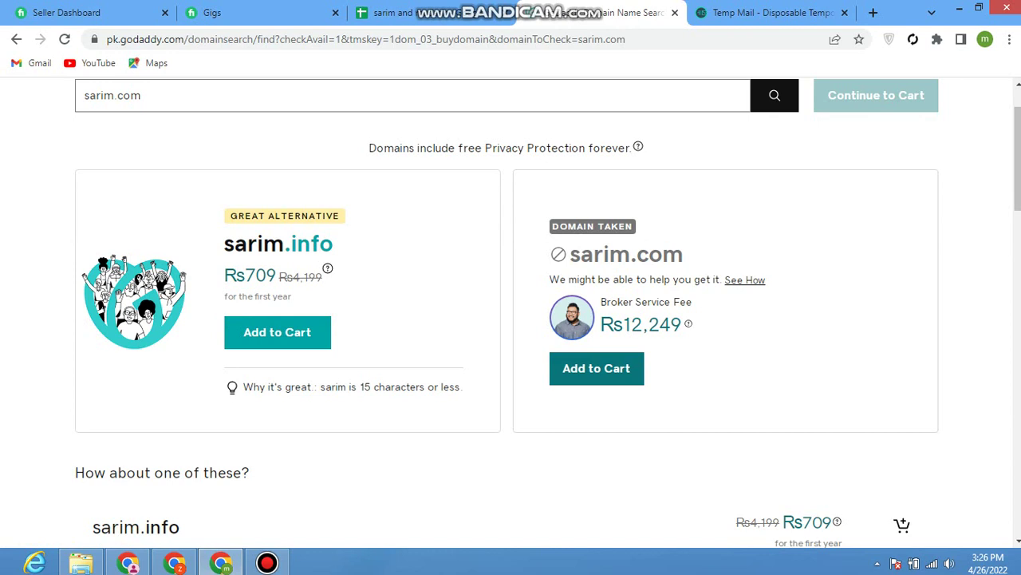
click(277, 331)
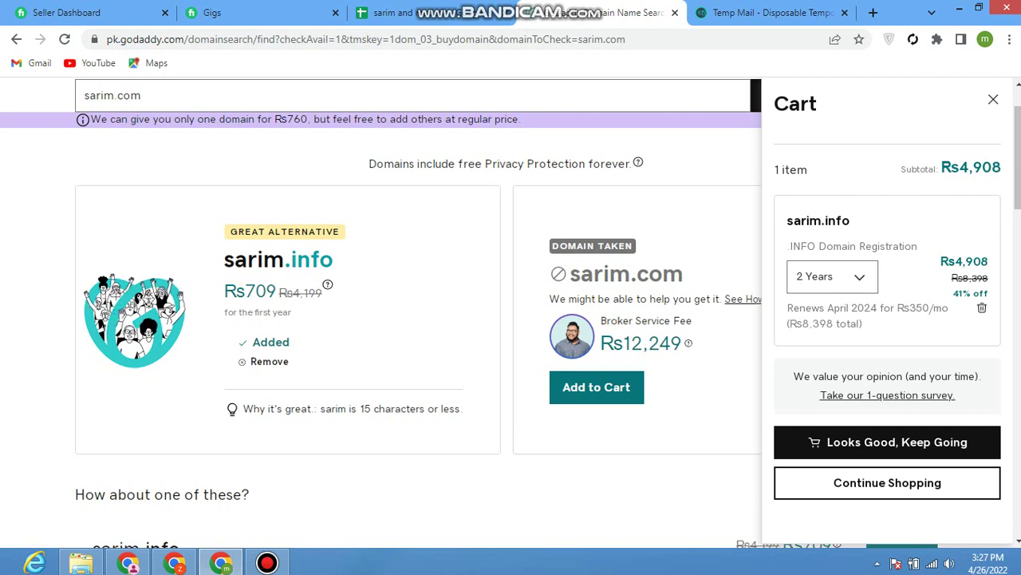
click(832, 276)
click(816, 305)
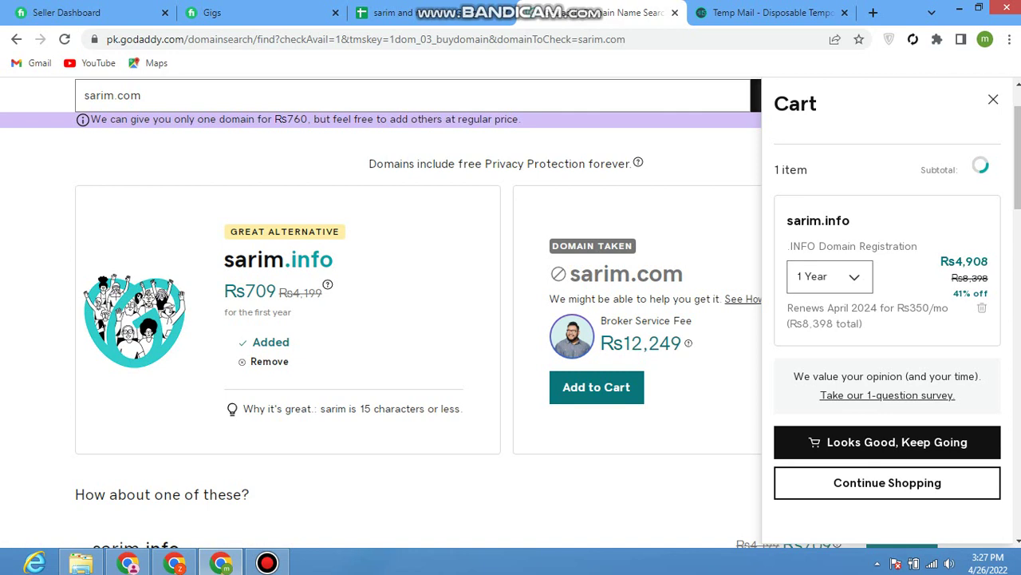
- Accept the cart contents and continue towards checkout
scroll(381, 319, down, 1)
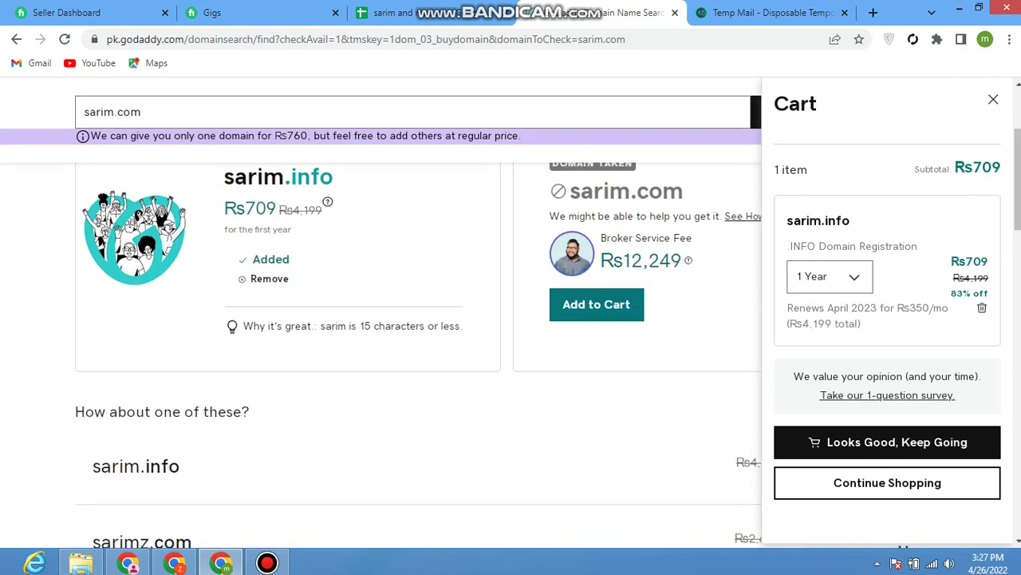
scroll(380, 319, down, 2)
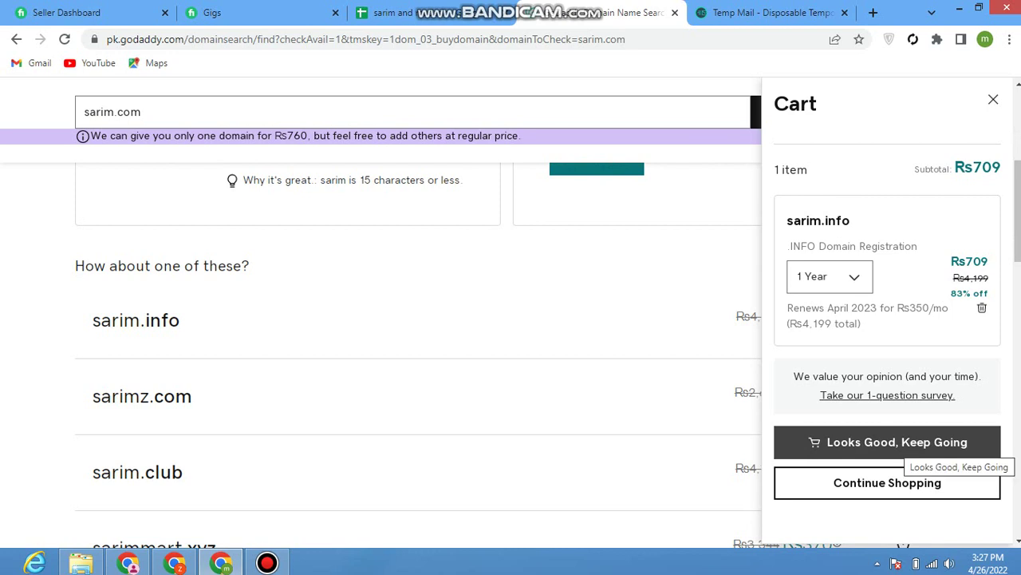
click(906, 444)
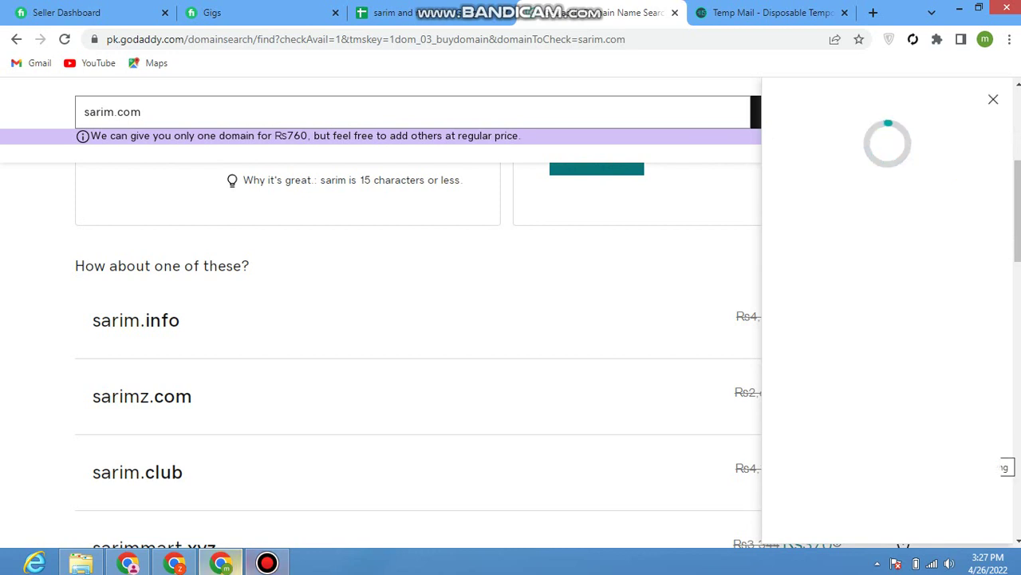
click(267, 563)
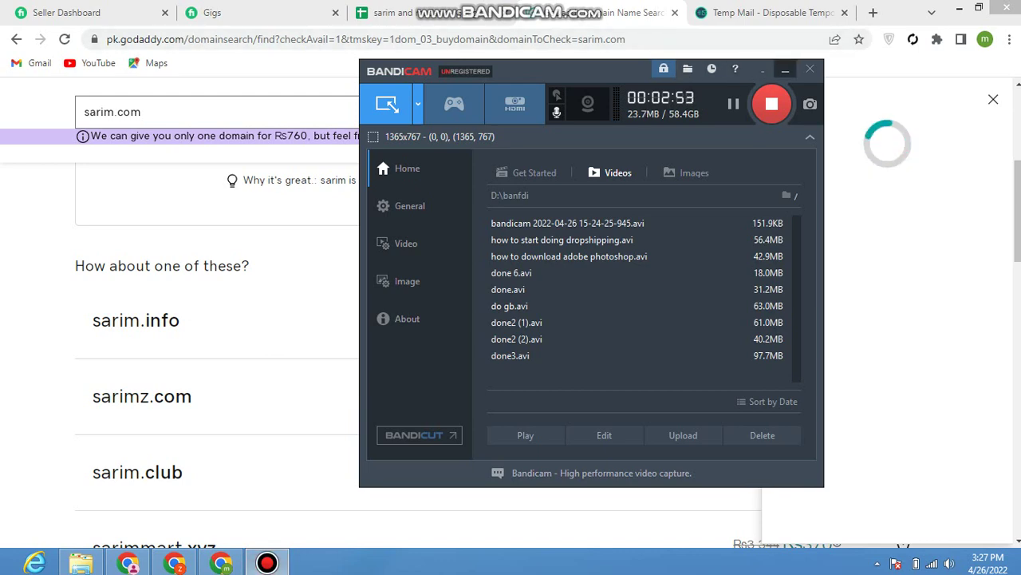
click(785, 69)
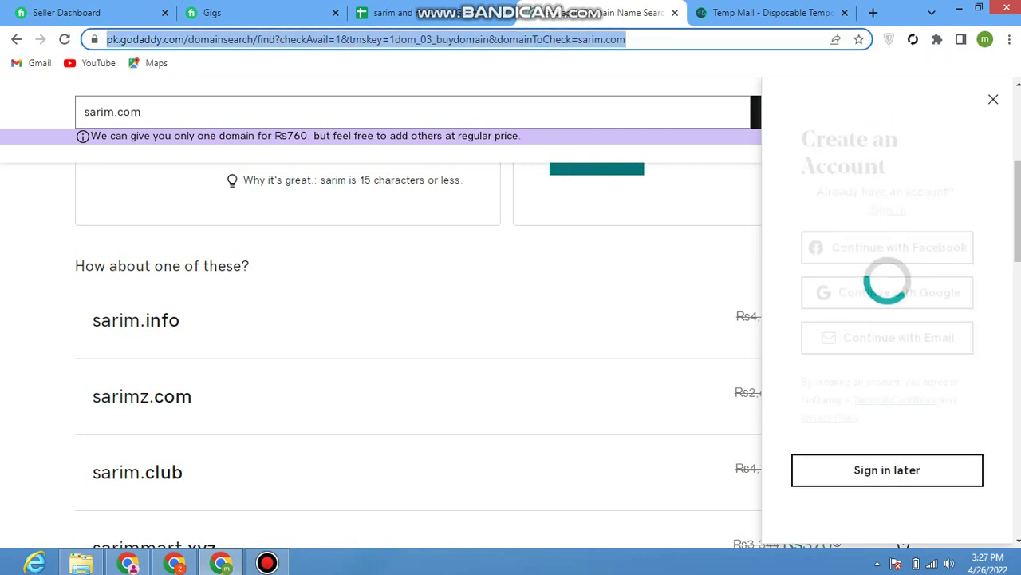
- Replace the current page address with the query "hostng" and run a Google search for hosting providers
key(BackSpace)
text(h)
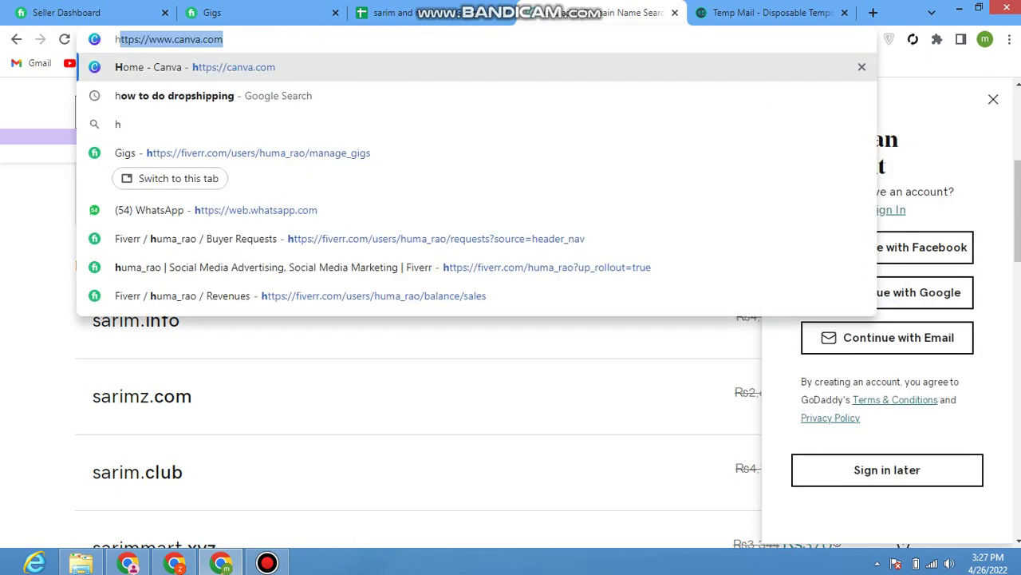
text(ostng)
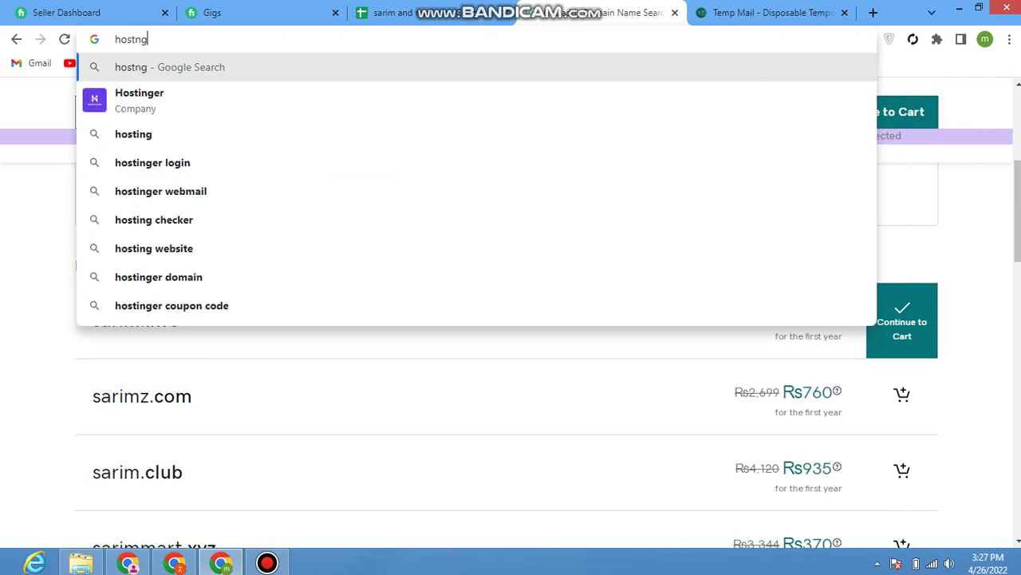
key(Return)
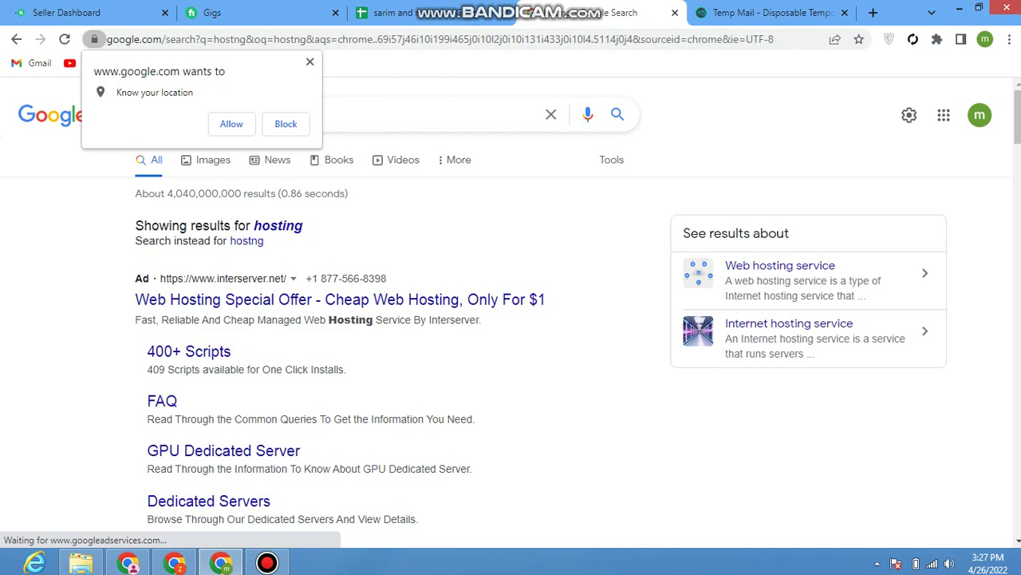
click(267, 562)
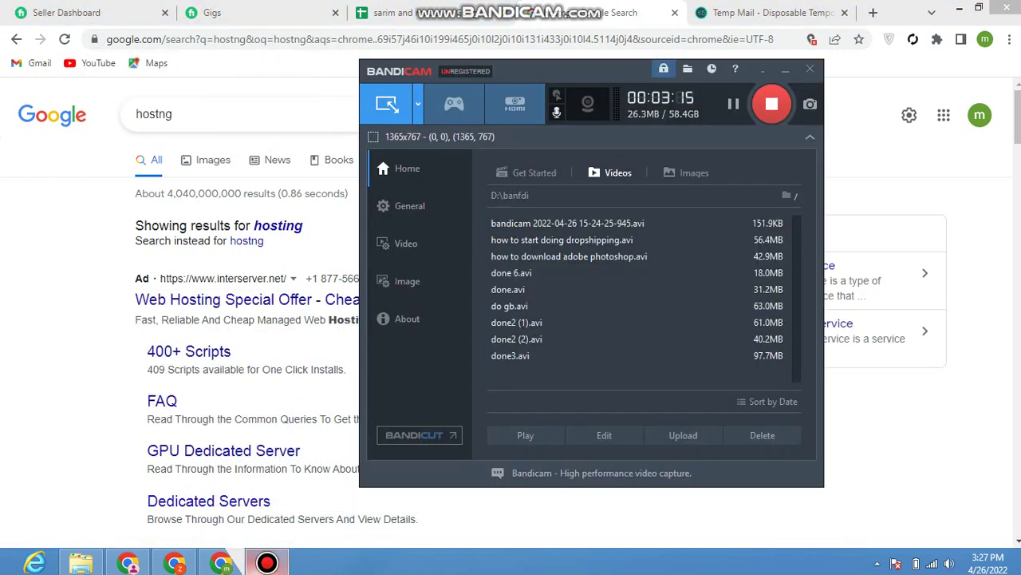
click(221, 563)
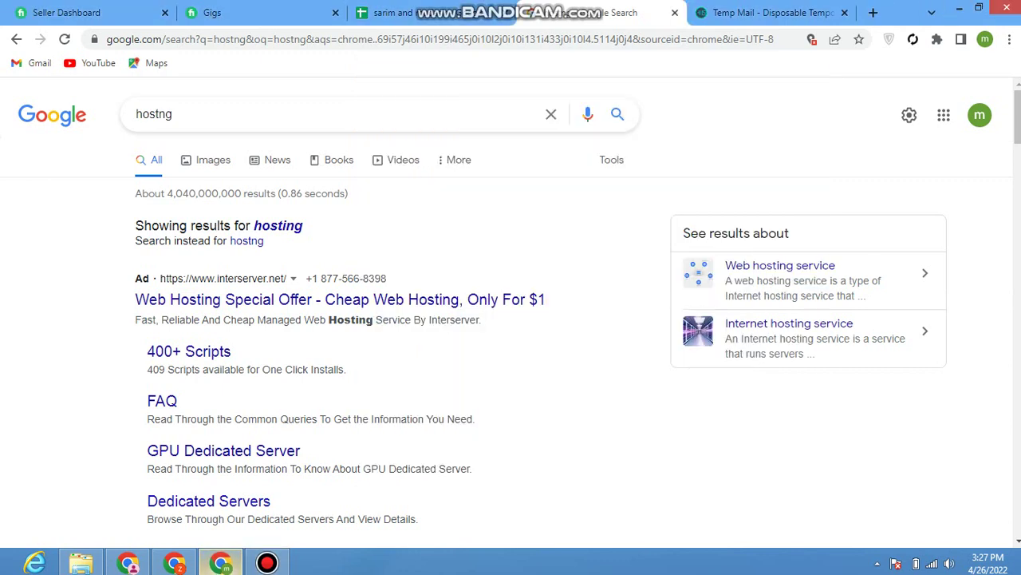